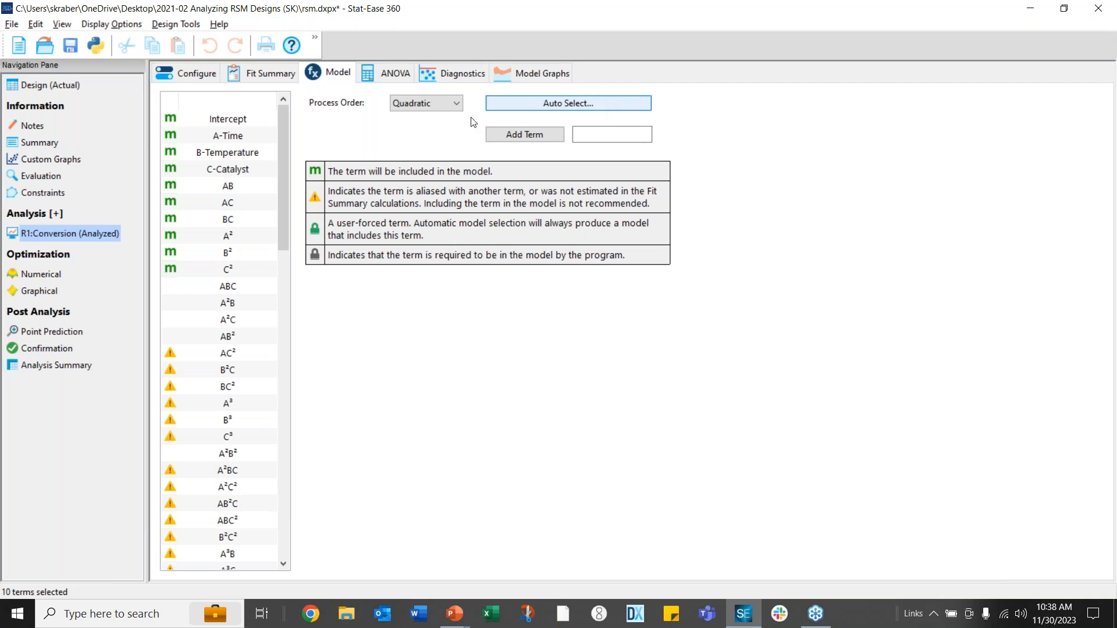
Run backward p-value elimination at alpha 0.1 and accept the 7-term model without AB, A², A-Time
click(540, 106)
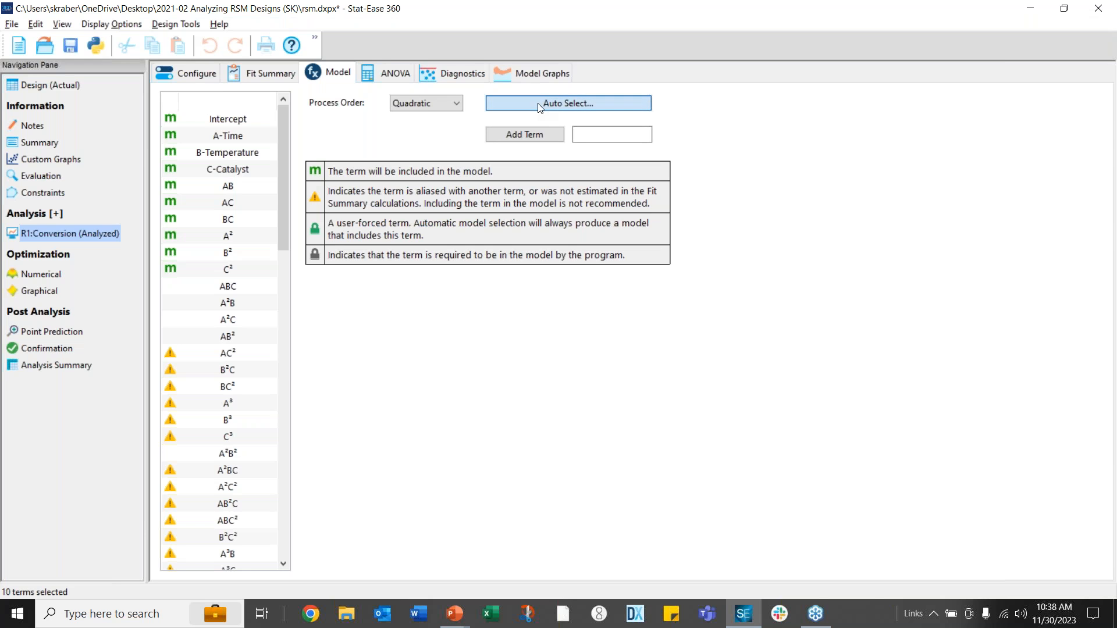
drag(196, 75, 545, 173)
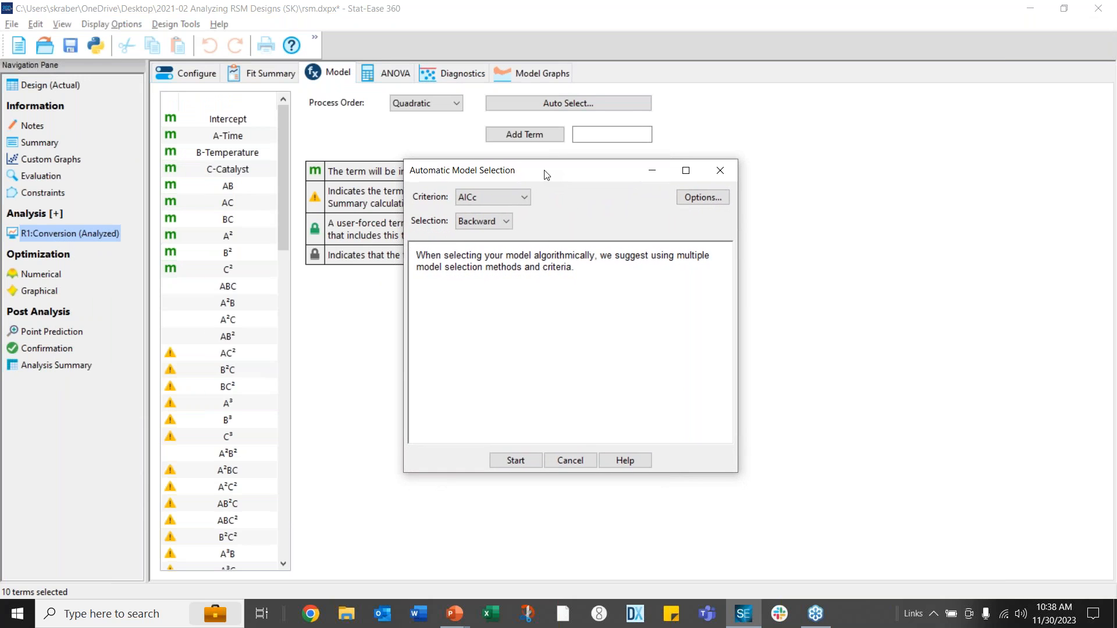
click(525, 198)
click(516, 213)
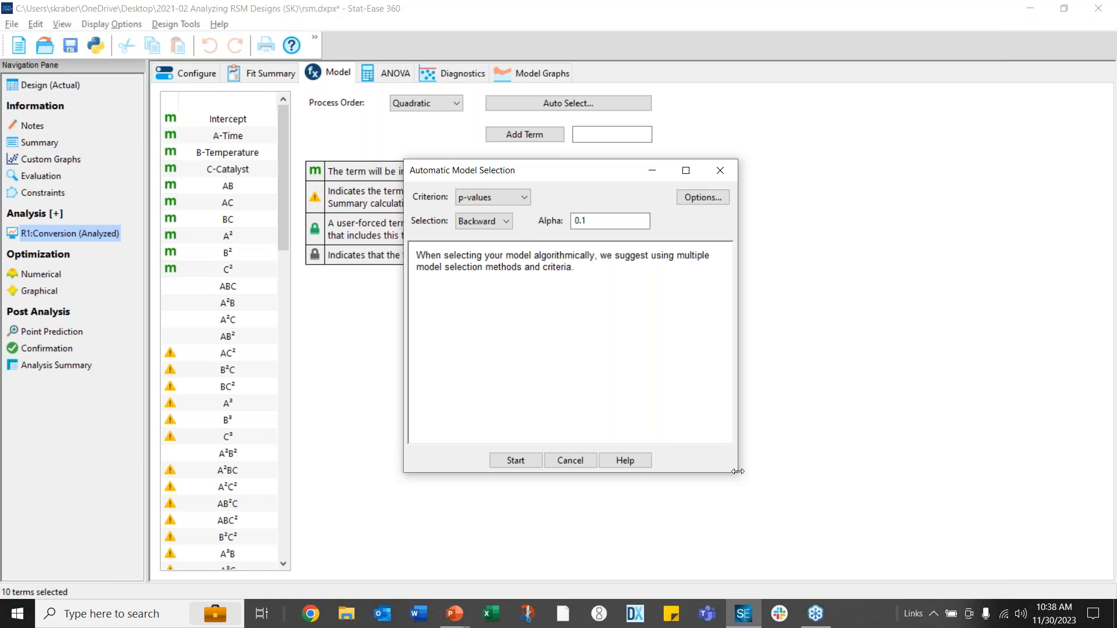
drag(738, 471, 854, 512)
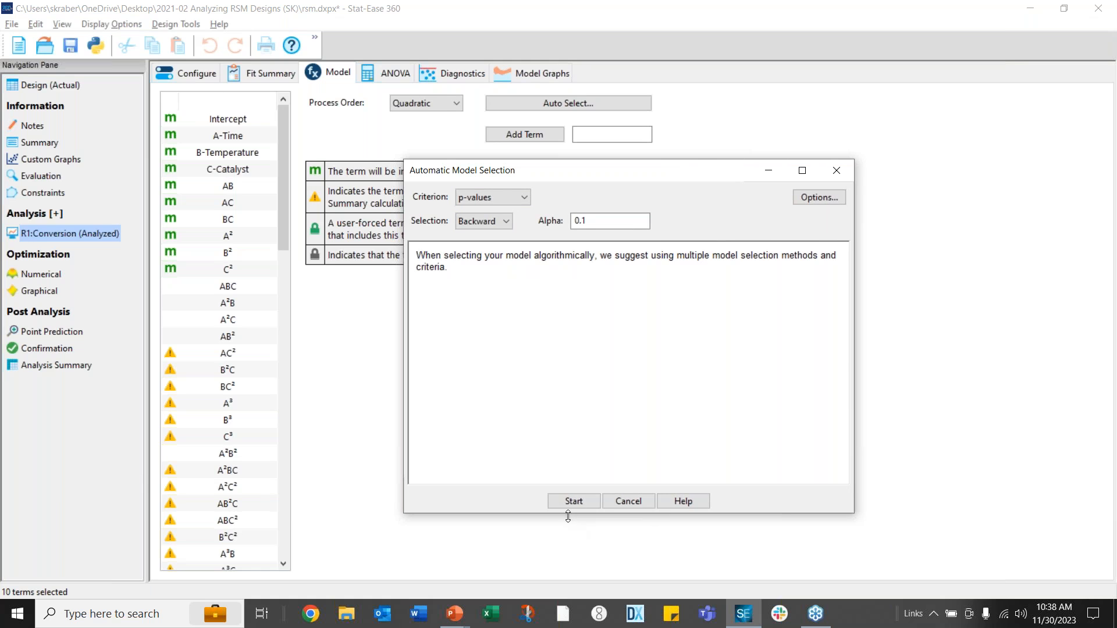
click(570, 502)
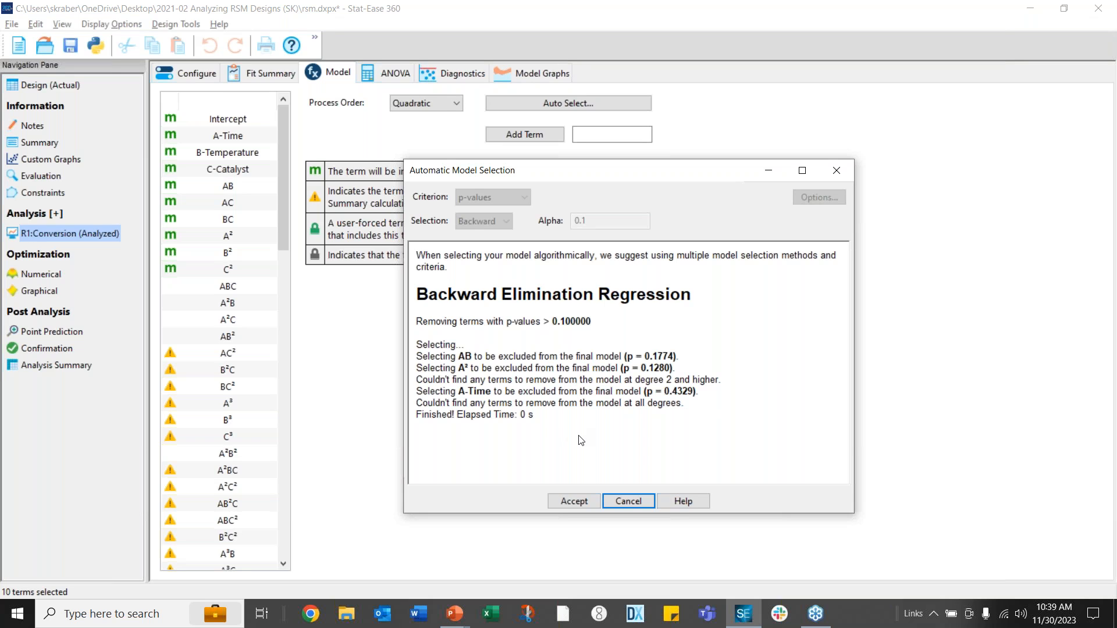
click(574, 502)
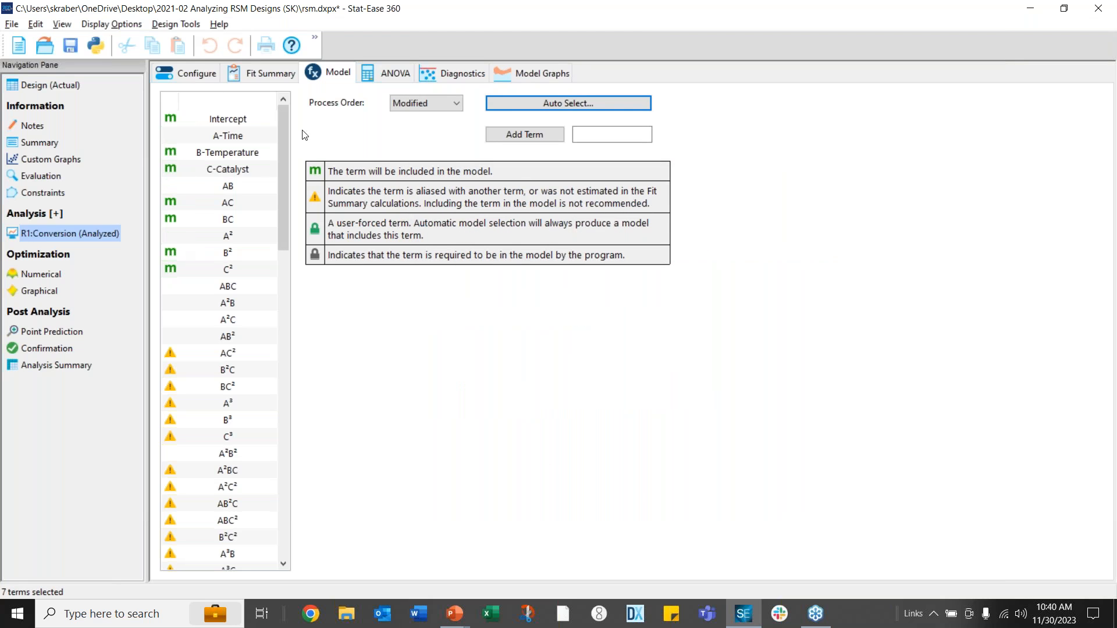
Open the ANOVA and let Stat-Ease correct the model hierarchy automatically
click(393, 75)
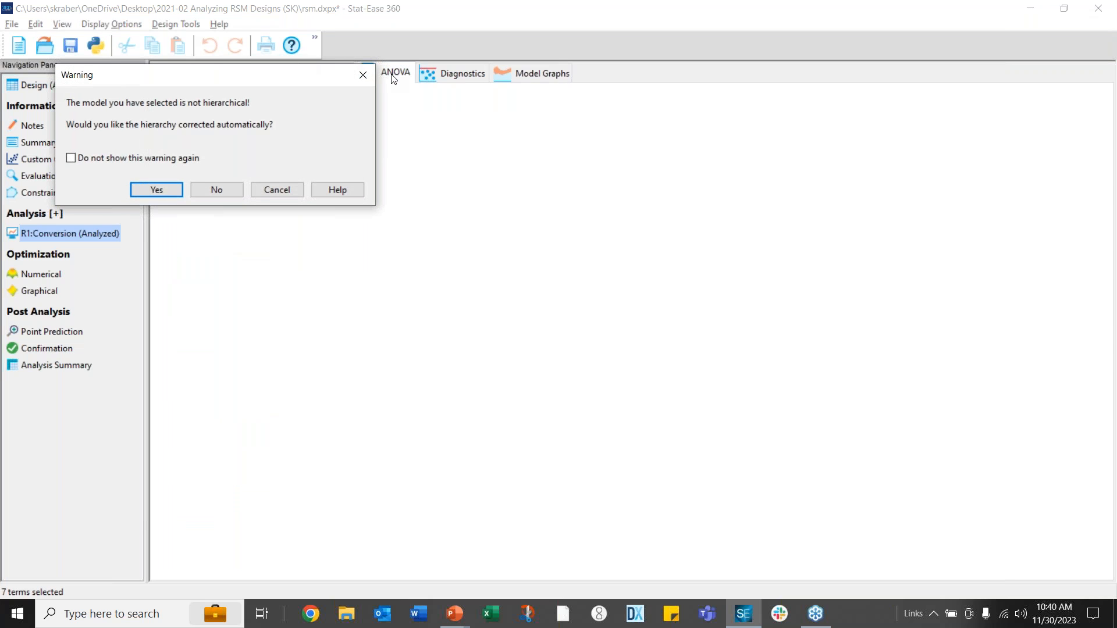
drag(246, 84, 496, 92)
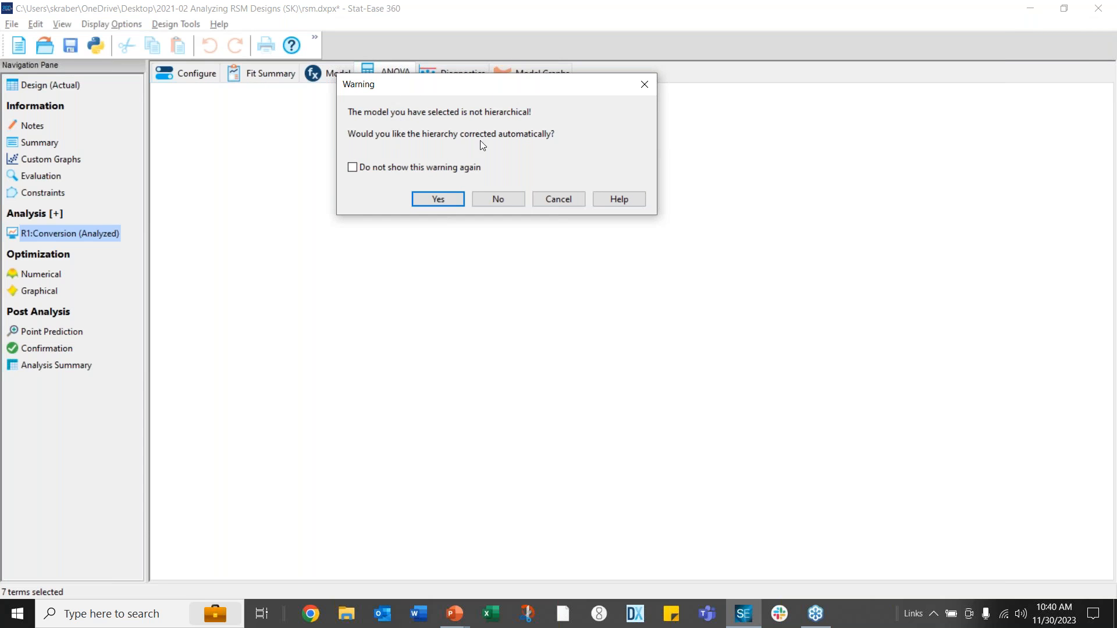
click(441, 200)
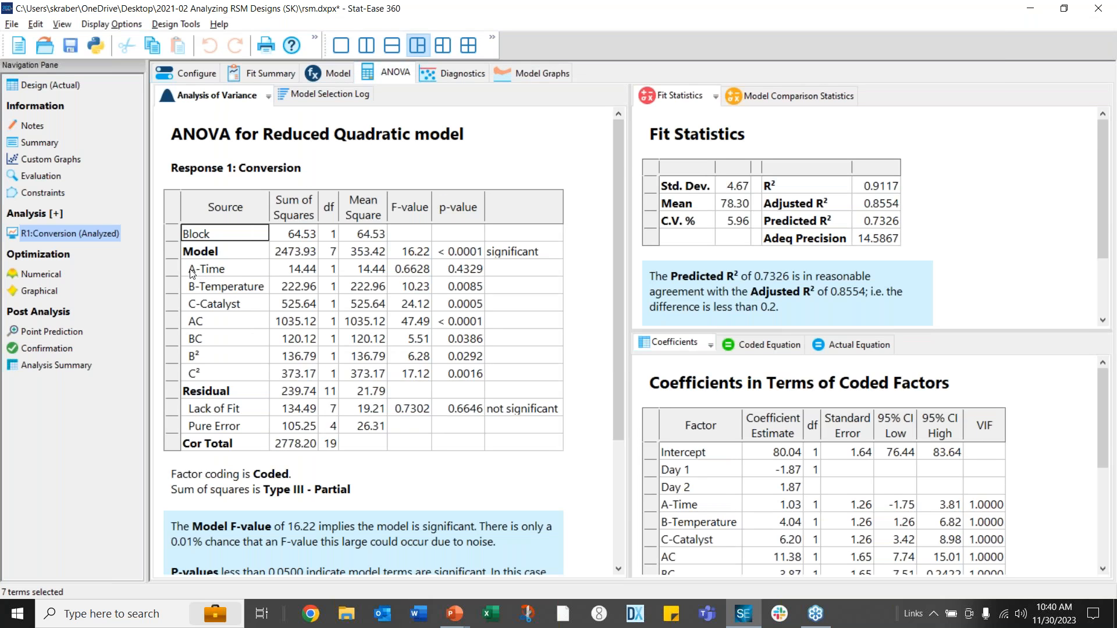
Review the A-Time and AC rows, Lack of Fit p 0.6646, R² values, and diagnostics, then return to model terms
click(240, 268)
drag(239, 264, 473, 267)
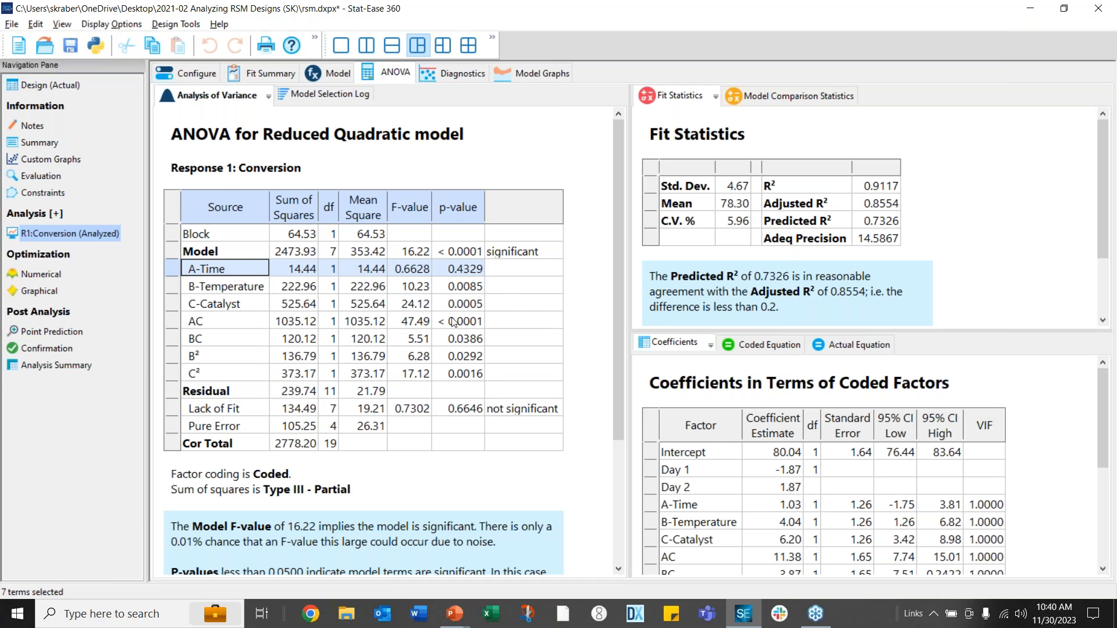
drag(202, 328, 503, 332)
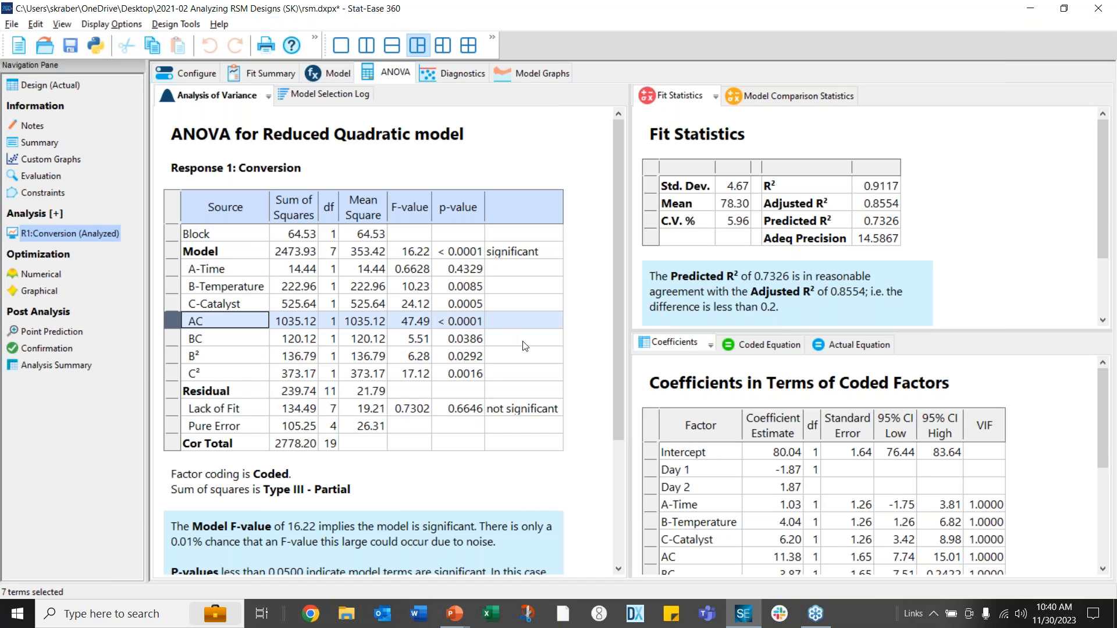
click(514, 428)
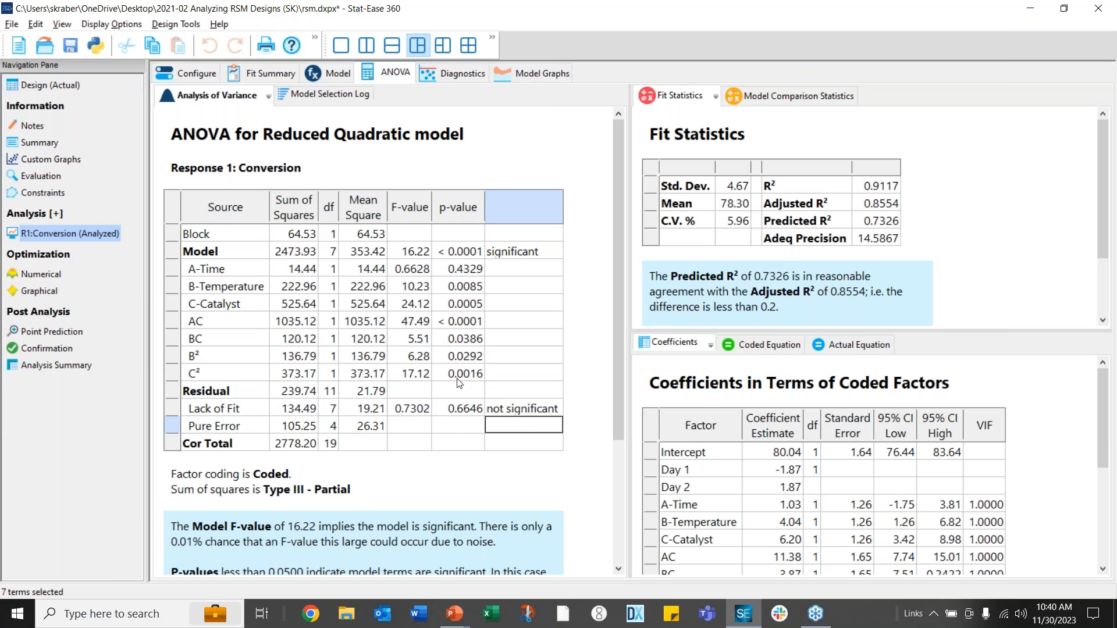
click(460, 410)
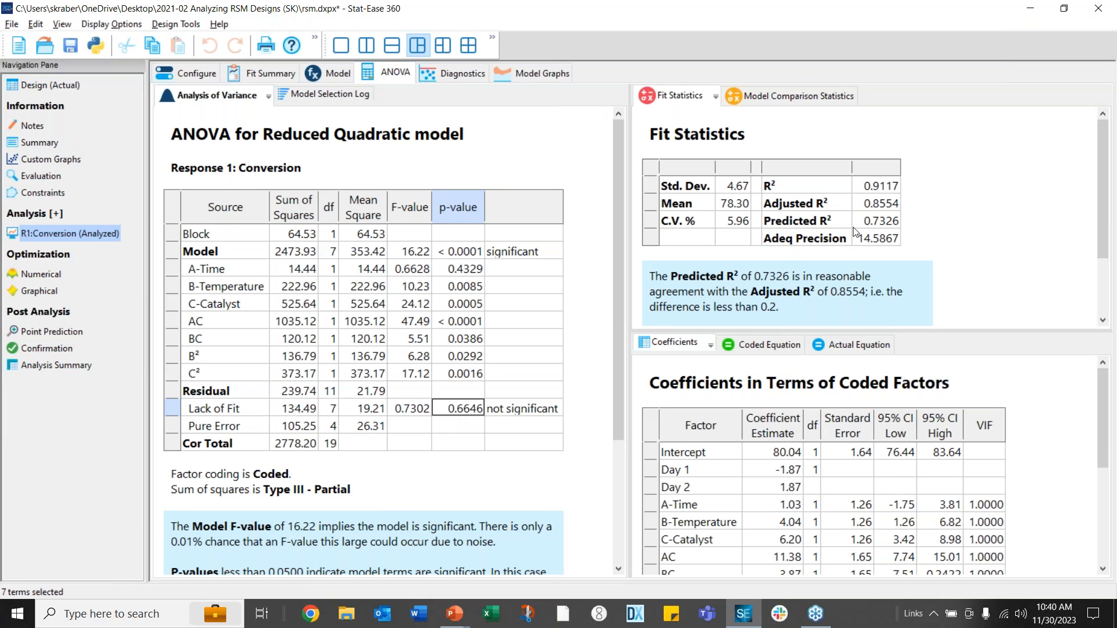
drag(868, 203, 869, 218)
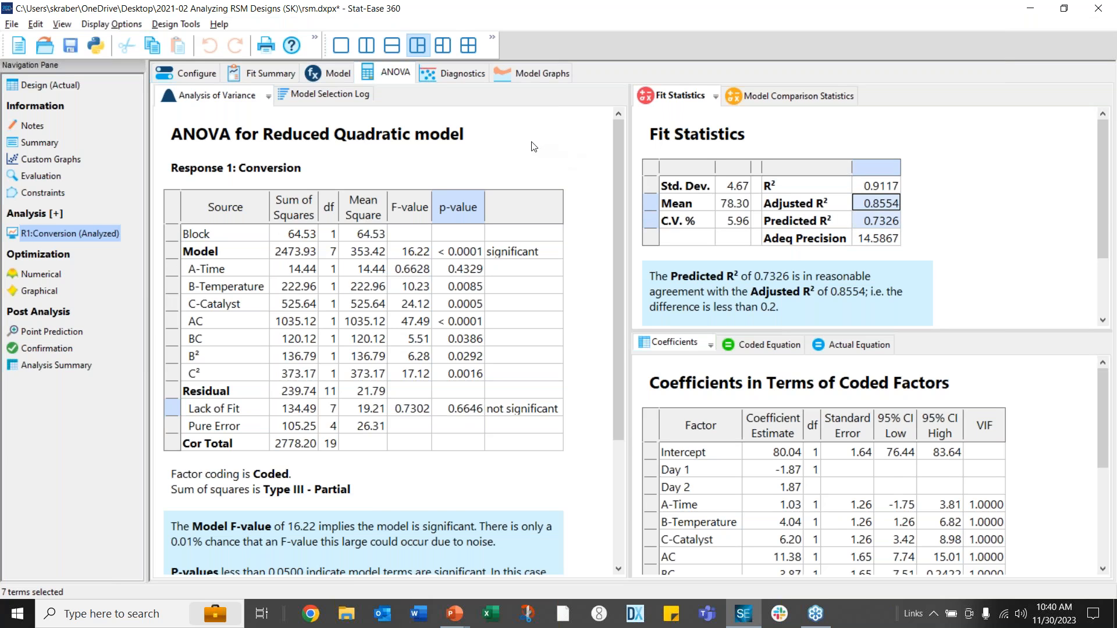
click(453, 77)
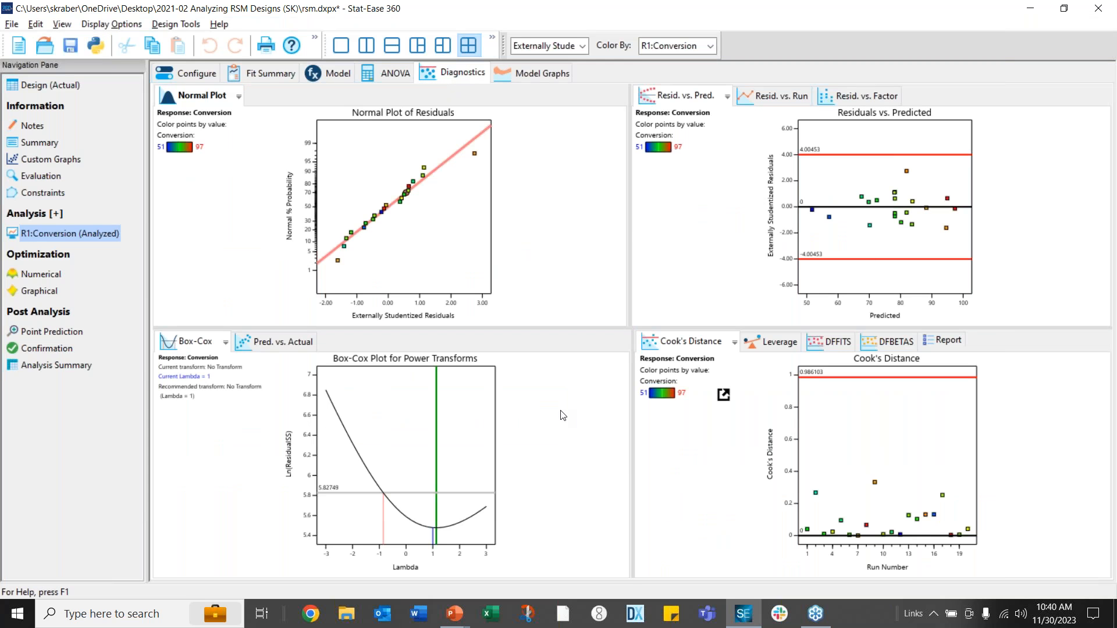
click(326, 74)
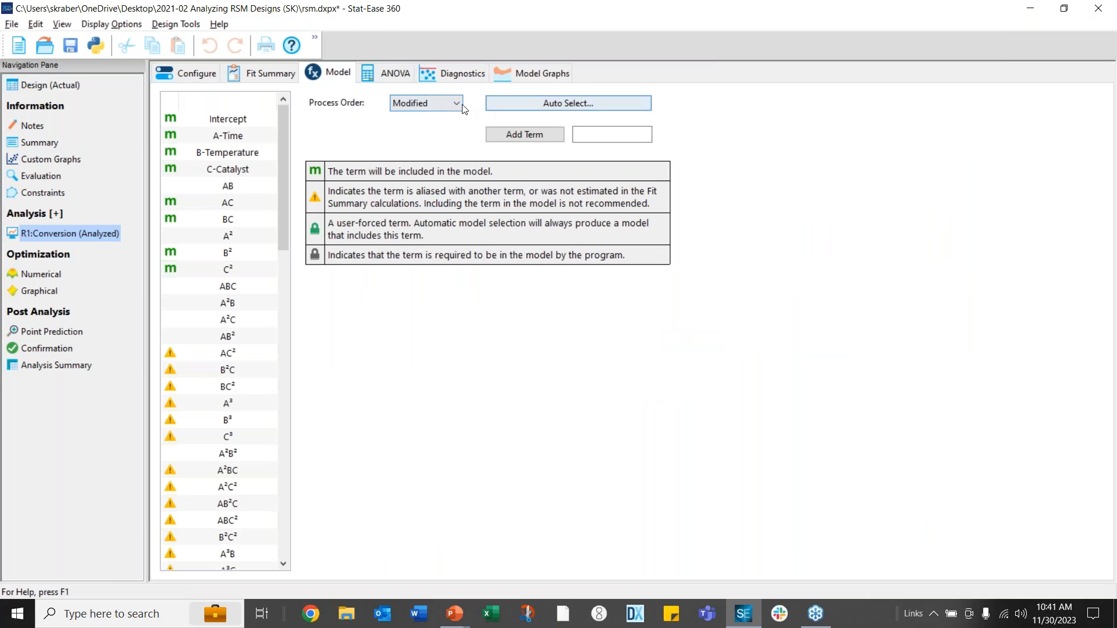
Reset the process order to full Quadratic and set automatic selection to Forward
click(457, 104)
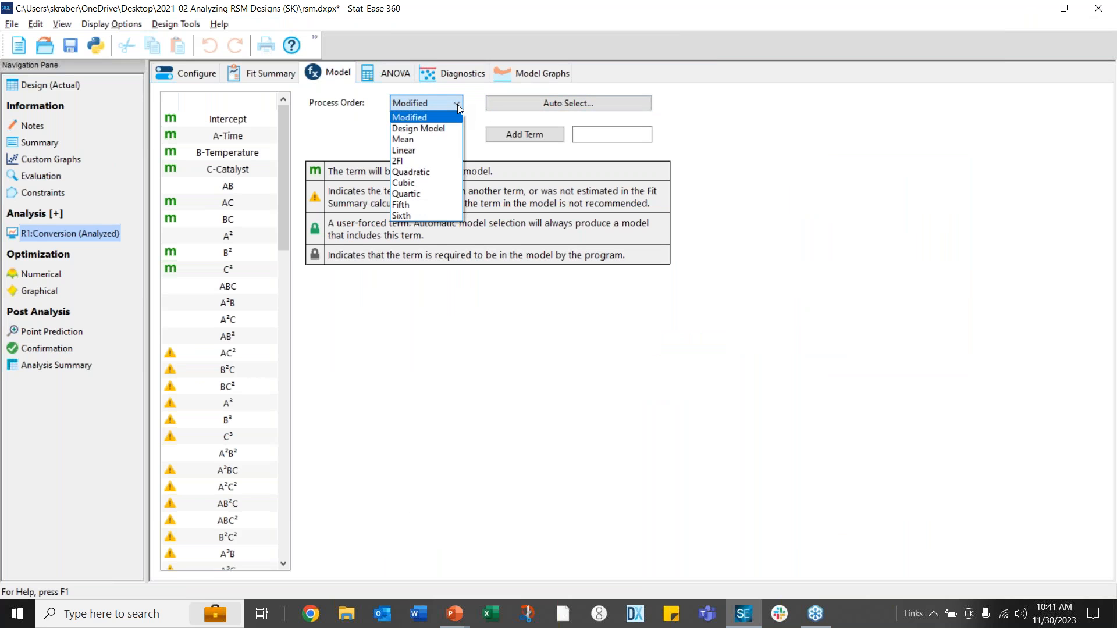
click(441, 173)
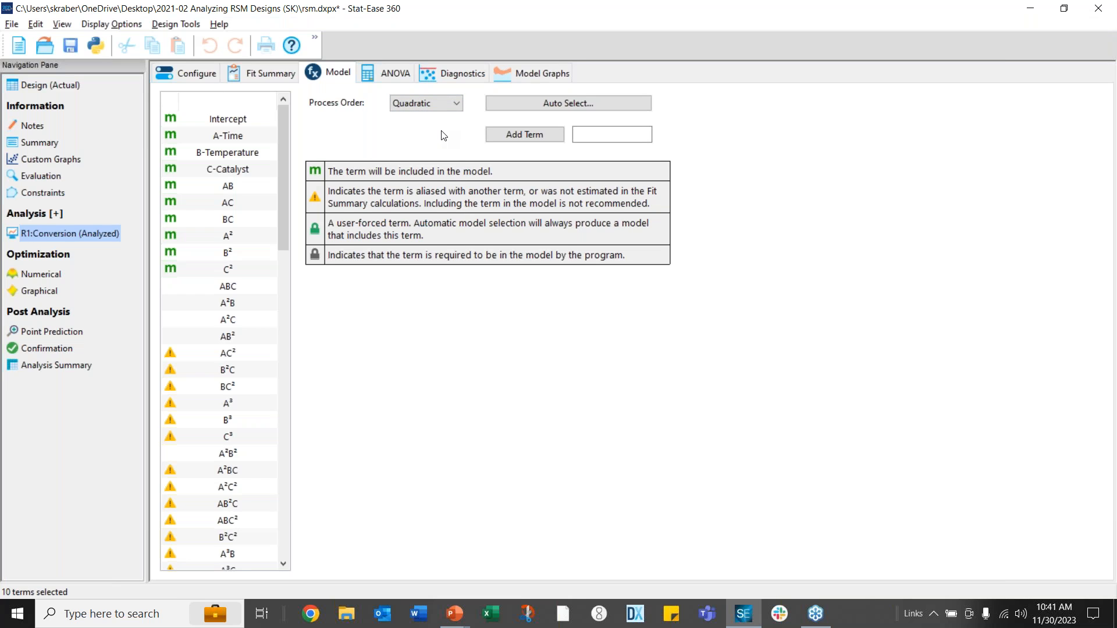
click(532, 104)
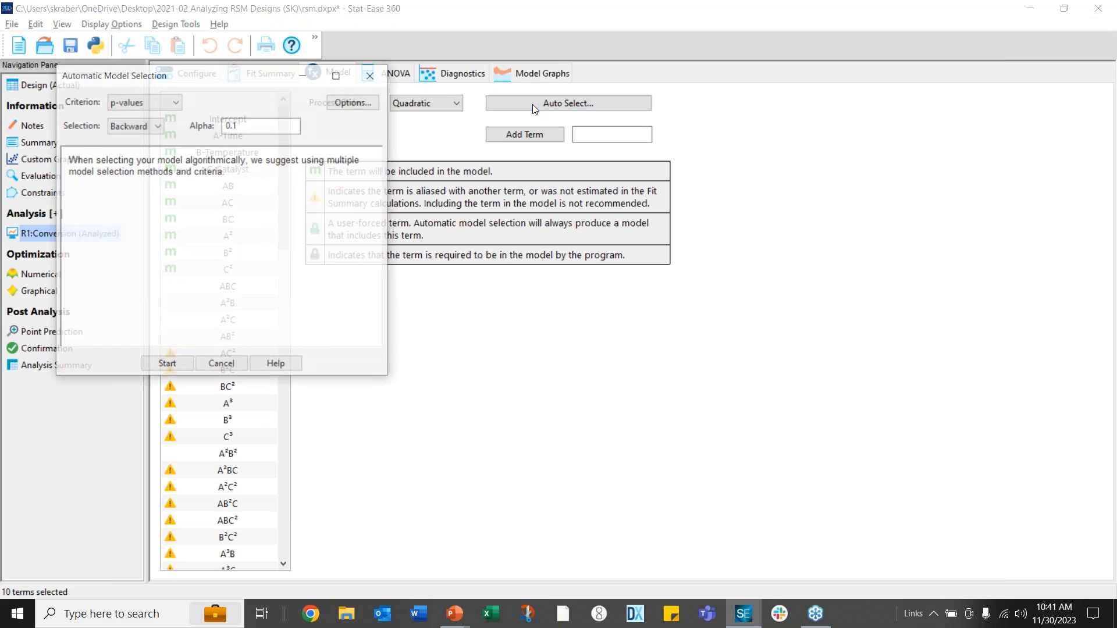
drag(223, 89, 536, 168)
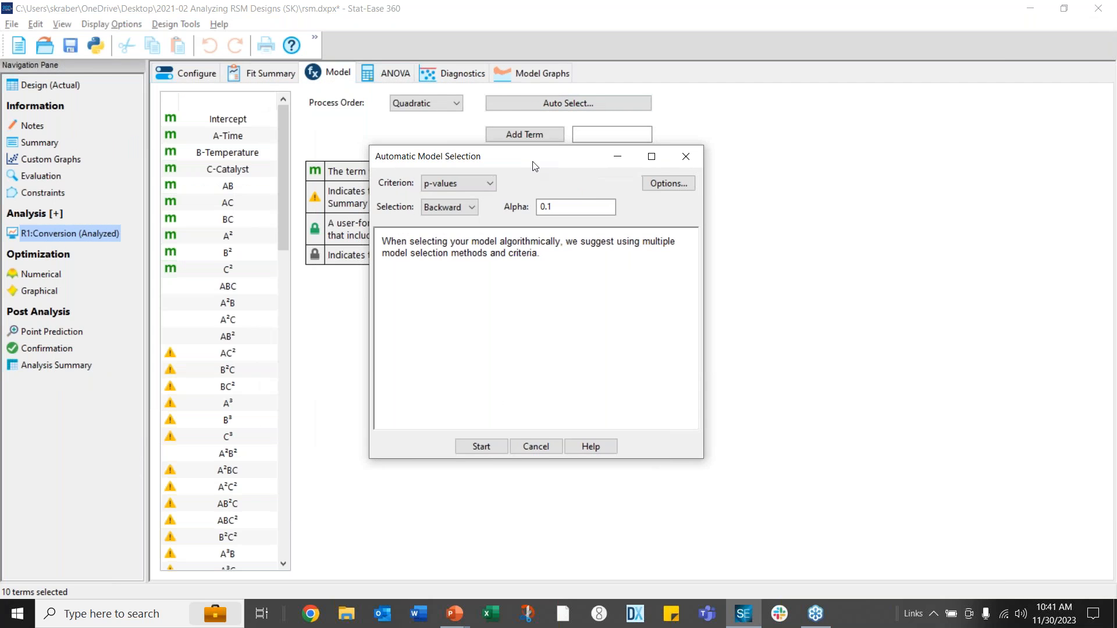
click(470, 209)
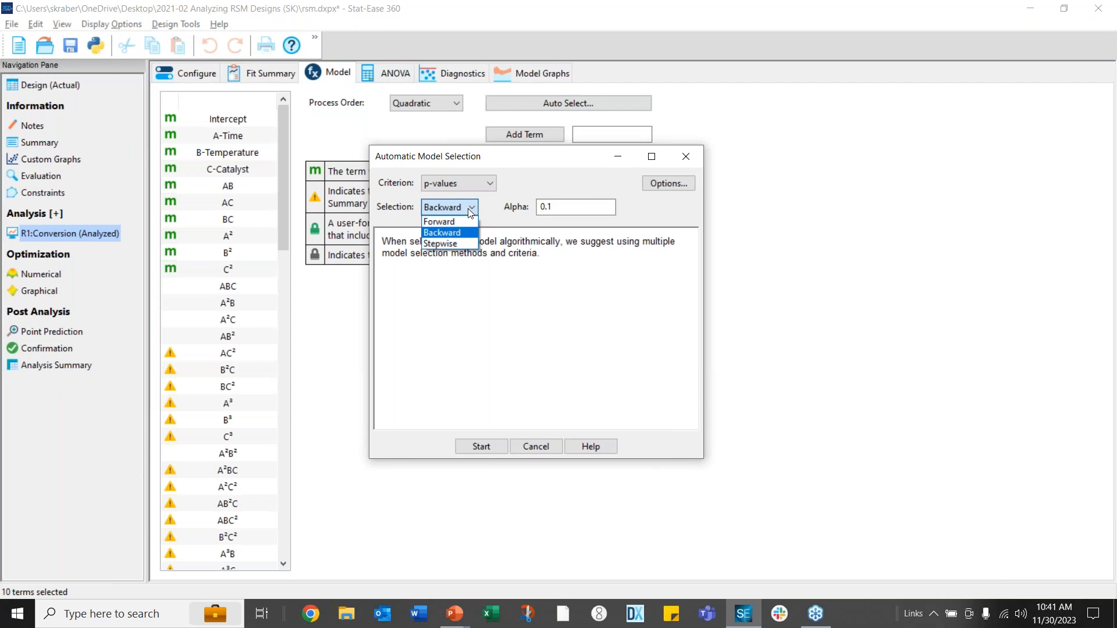
click(448, 222)
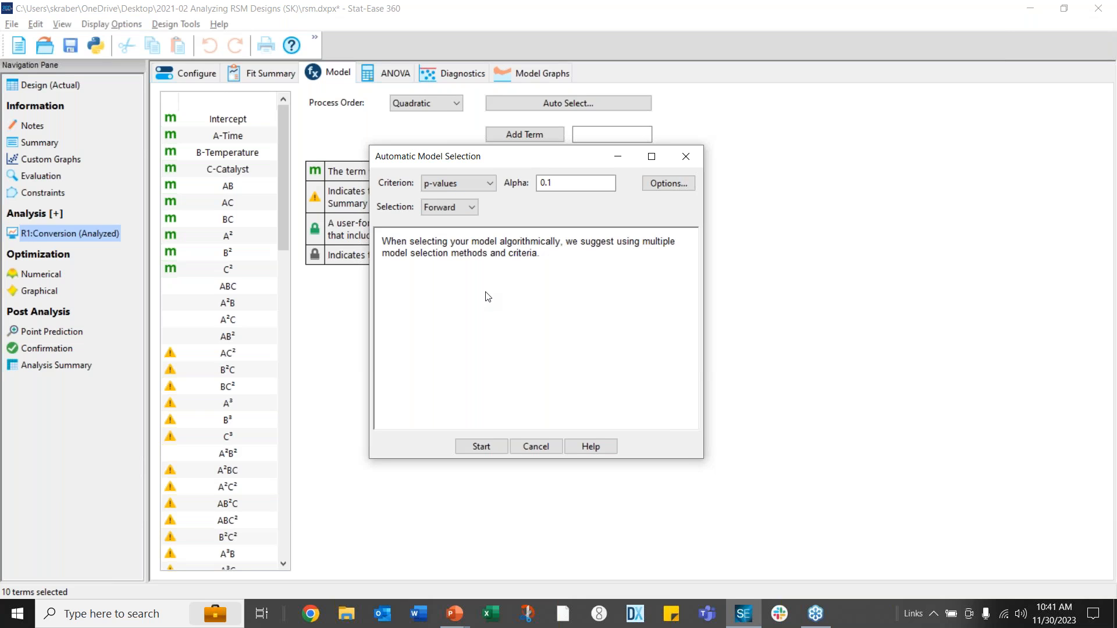
Run forward selection, review the C-Catalyst, AC, C² and B-Temperature steps, and accept the seven terms
click(480, 447)
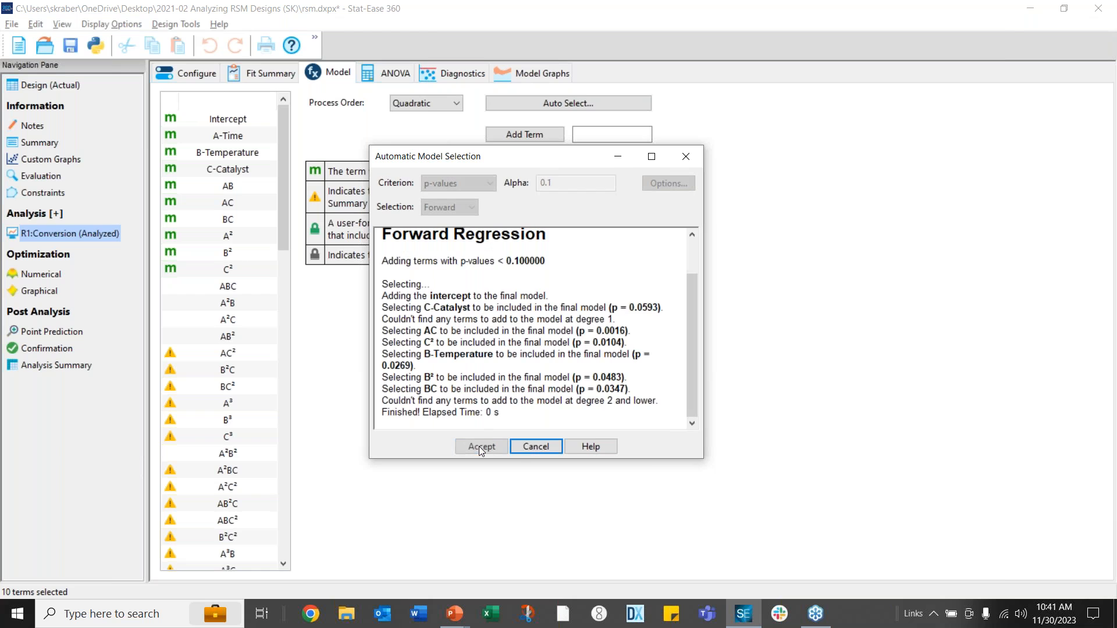
click(381, 297)
drag(446, 296, 462, 296)
drag(384, 307, 675, 314)
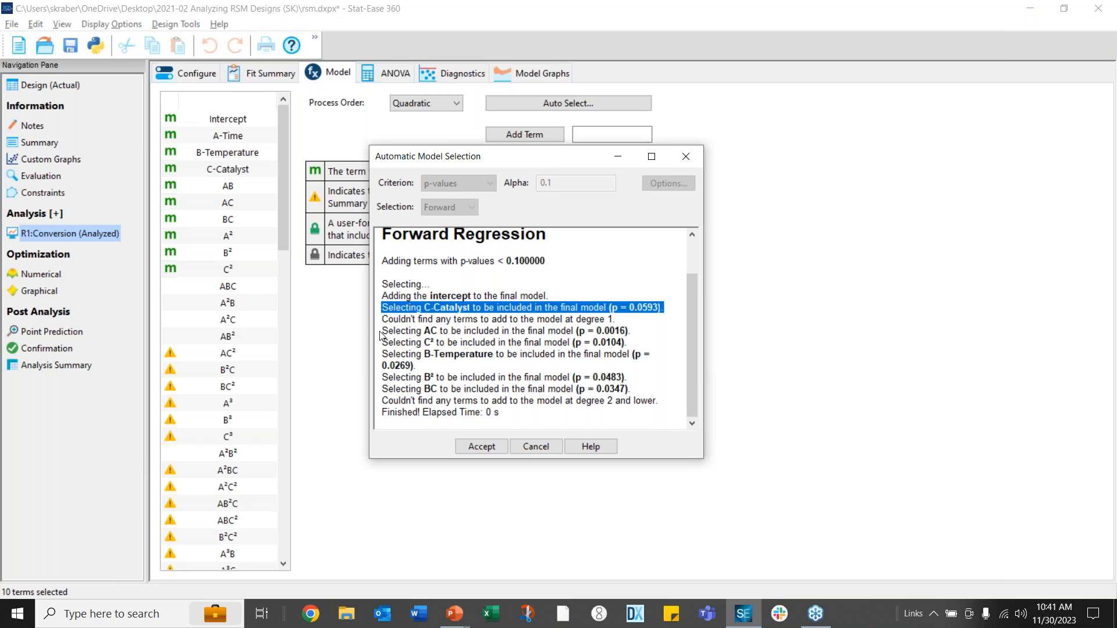
click(401, 332)
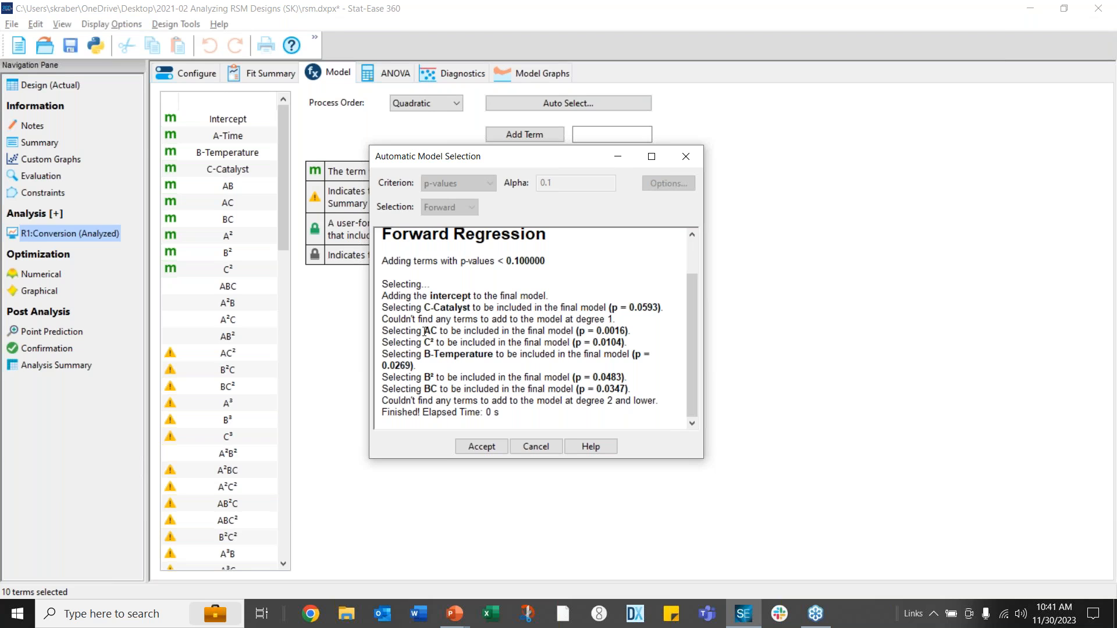
drag(384, 328, 504, 367)
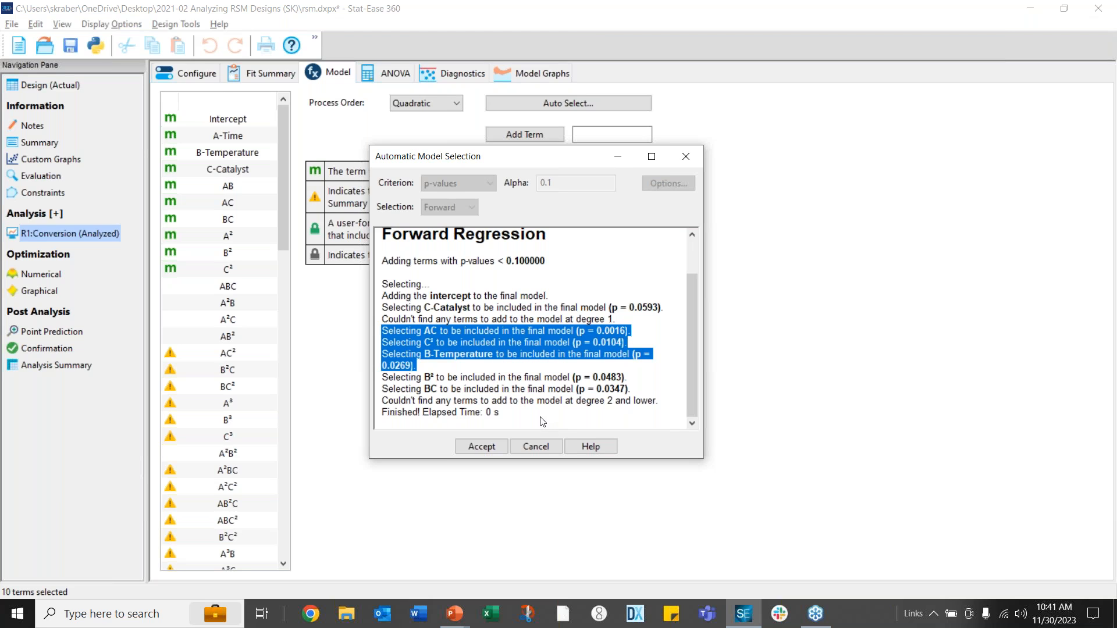
click(471, 449)
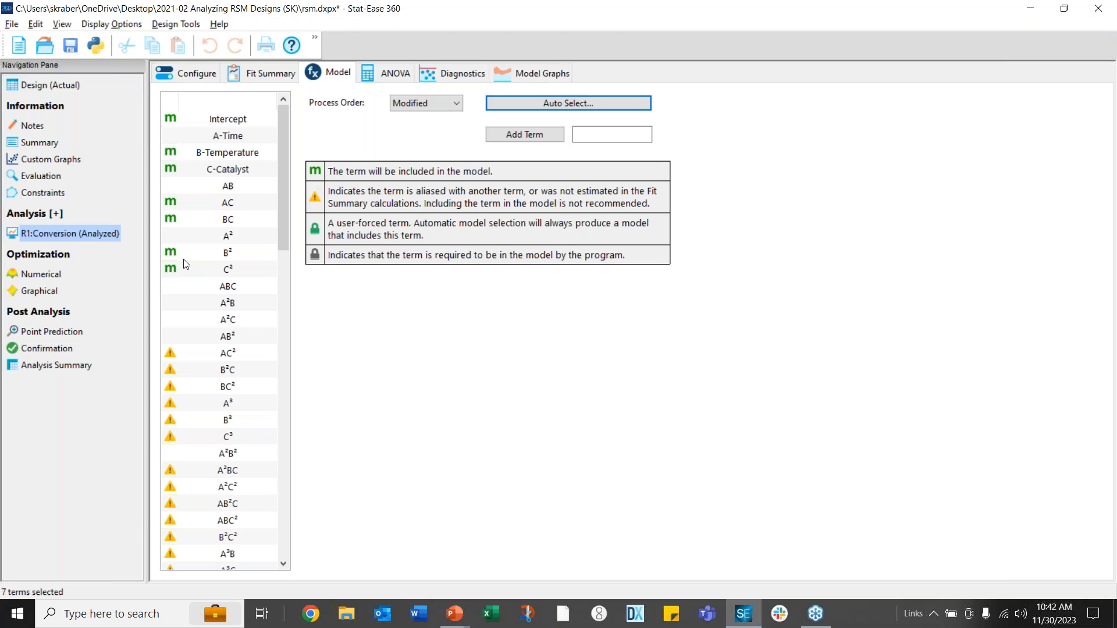
Display the reduced model's ANOVA, accepting hierarchy correction that restores A-Time
click(386, 75)
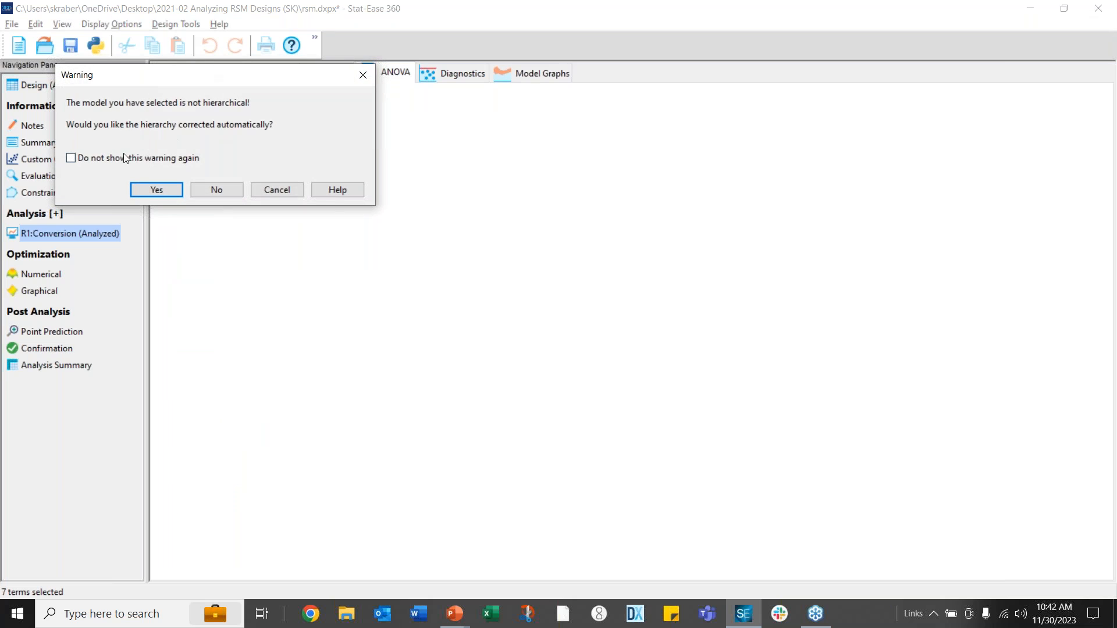
click(150, 185)
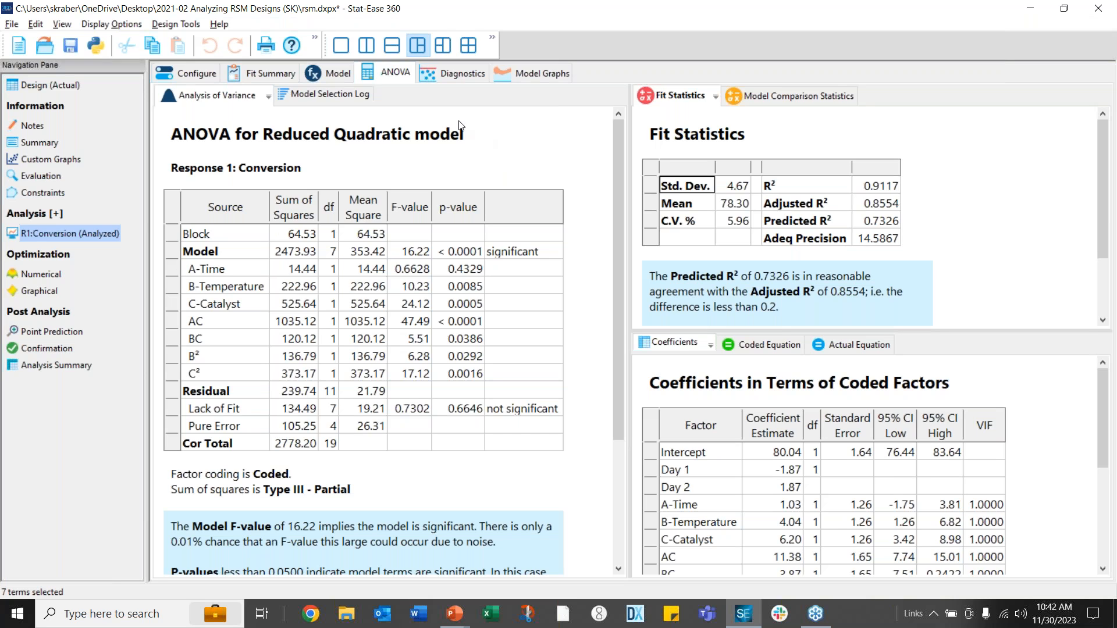
Reset the model to full Quadratic and configure automatic selection with AICc criterion, Backward method
click(329, 74)
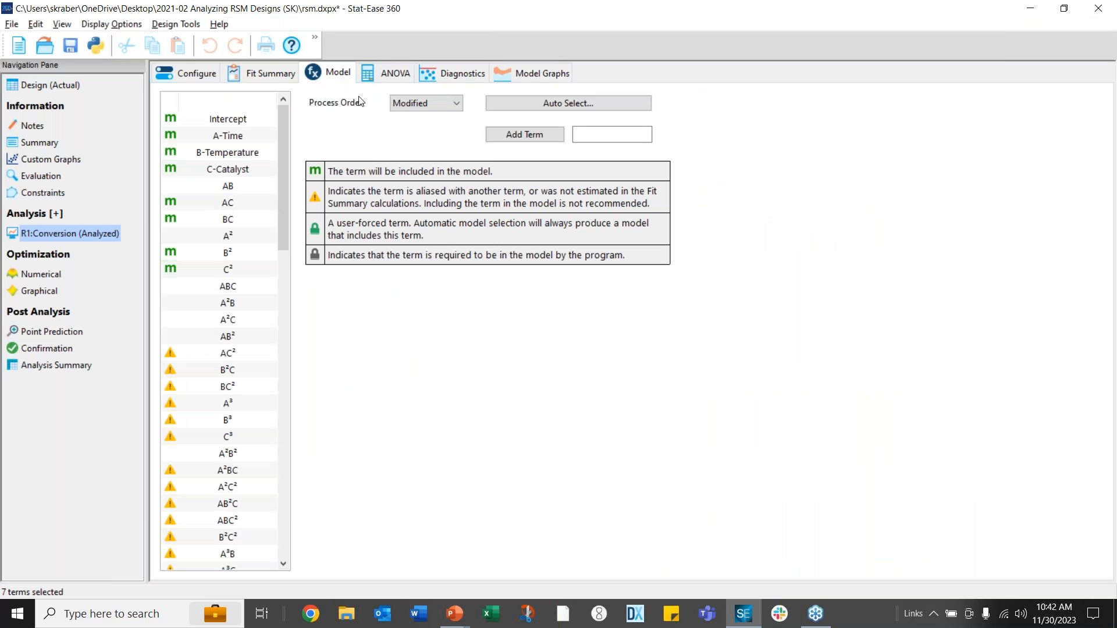
click(457, 103)
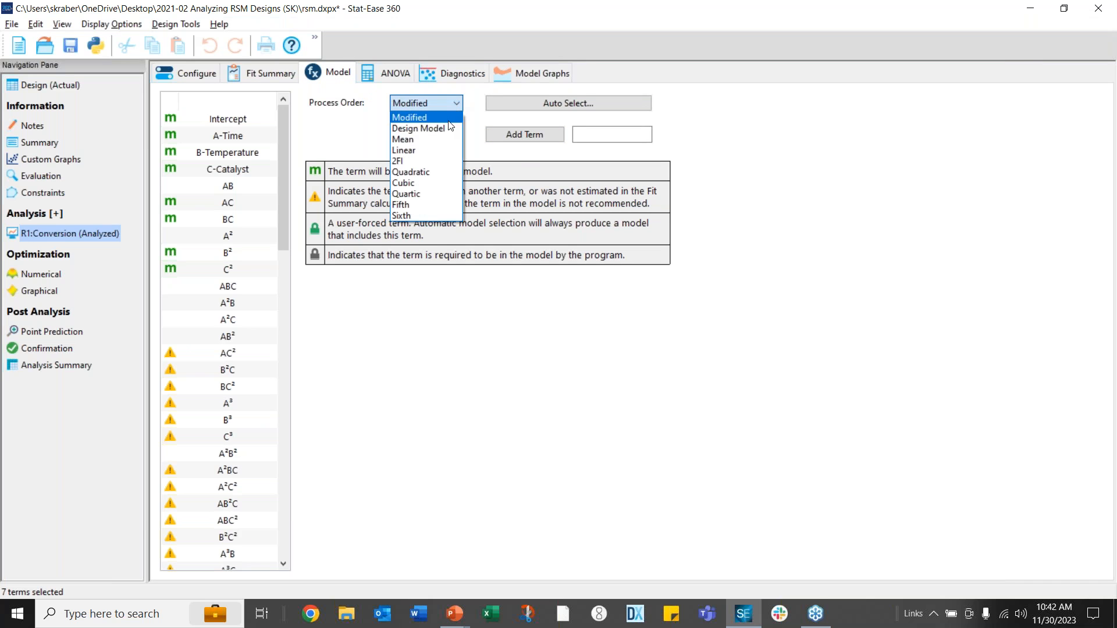
click(419, 167)
click(531, 104)
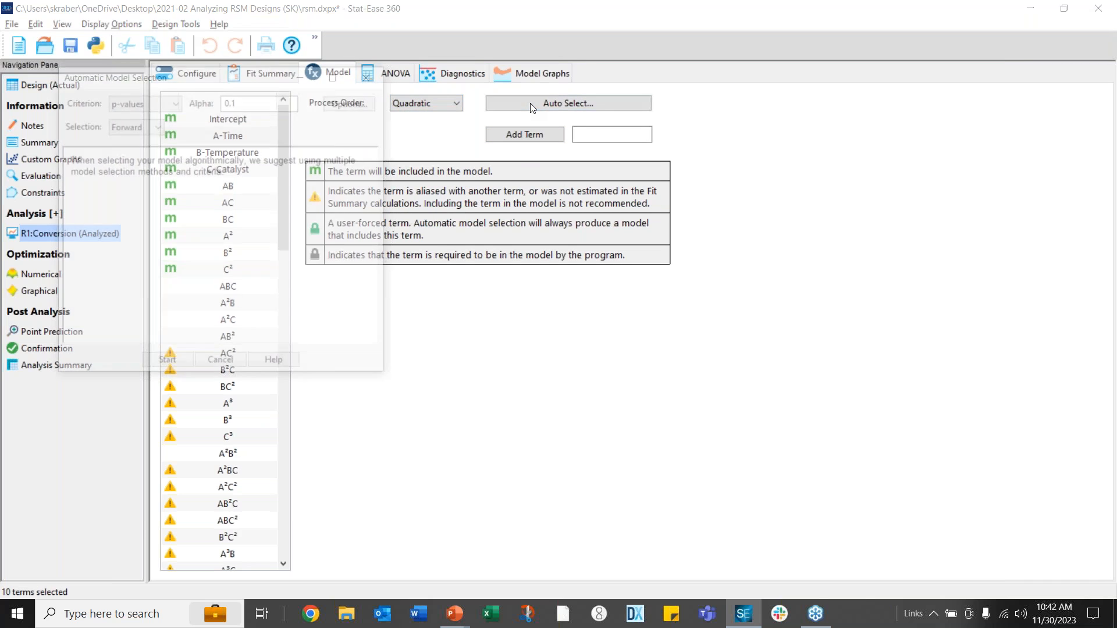
drag(205, 85, 573, 206)
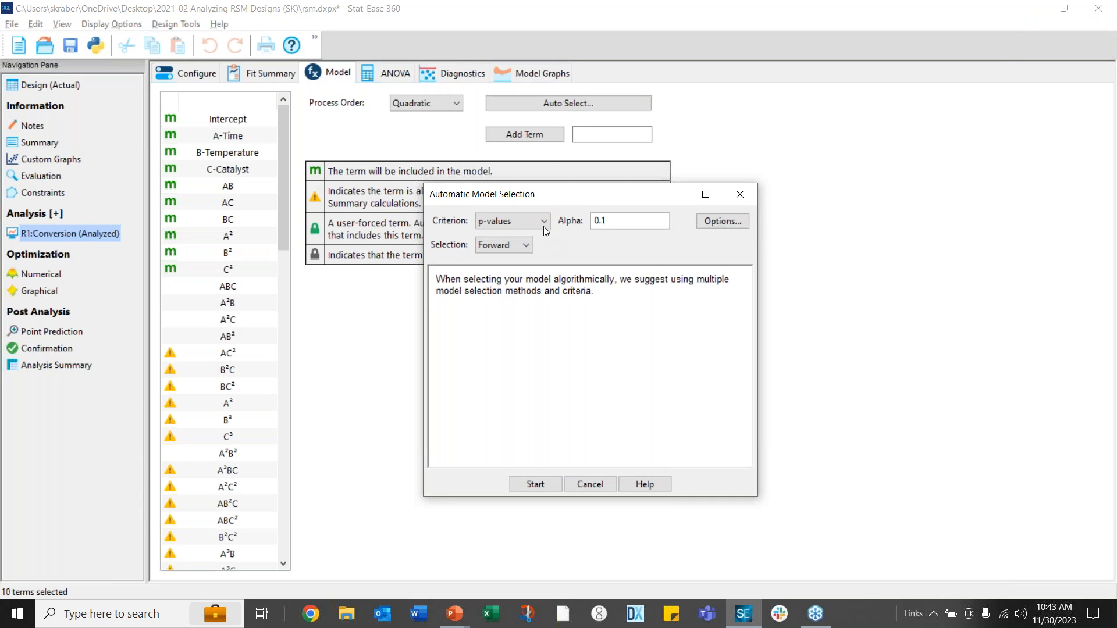
click(542, 221)
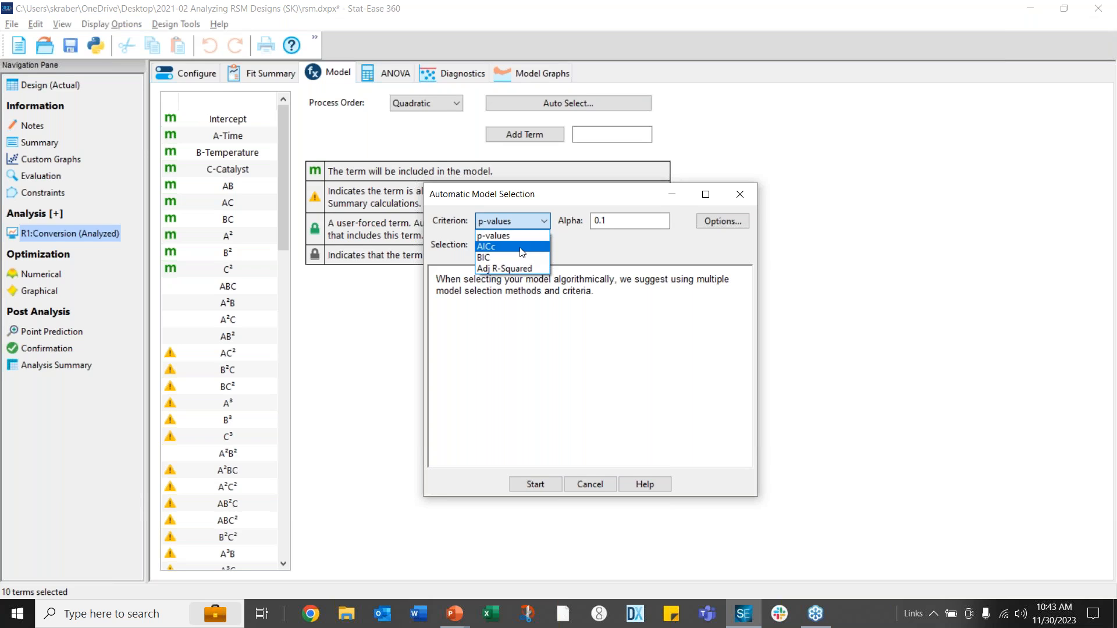
click(522, 247)
click(528, 247)
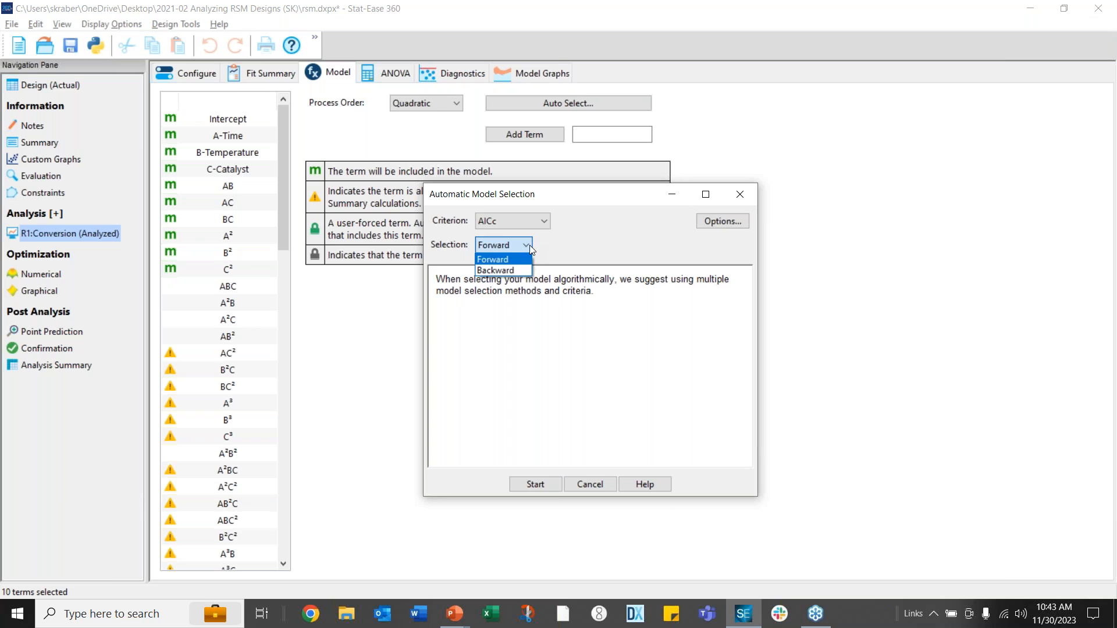
click(500, 269)
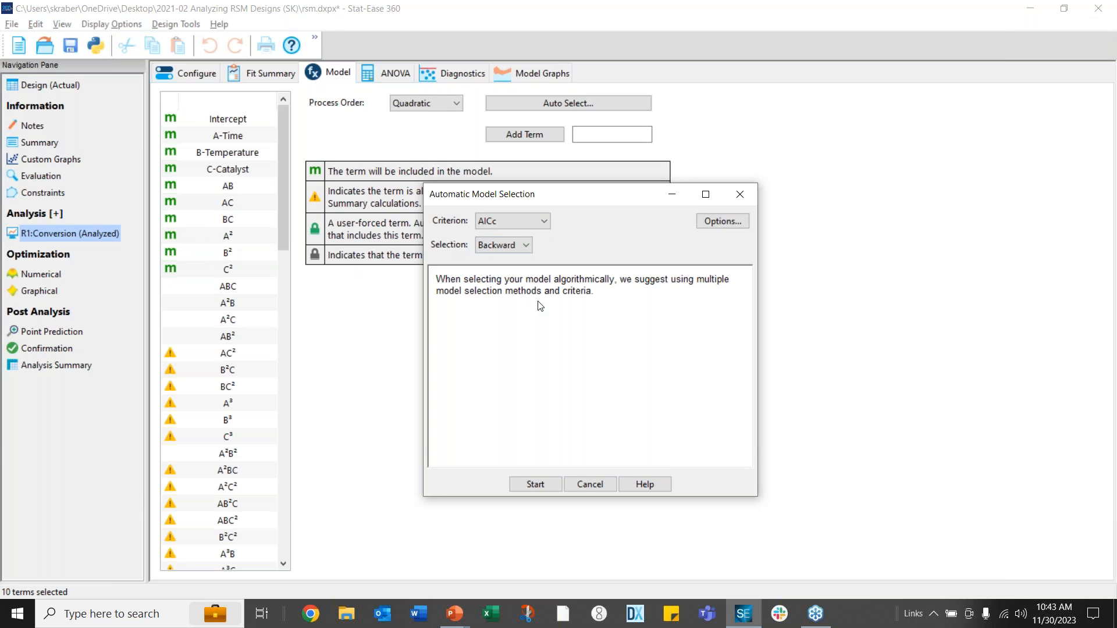
Run and accept the AICc reduction, view its hierarchy-corrected ANOVA, then show the Algorithmic Model Reduction slide
click(532, 487)
click(532, 485)
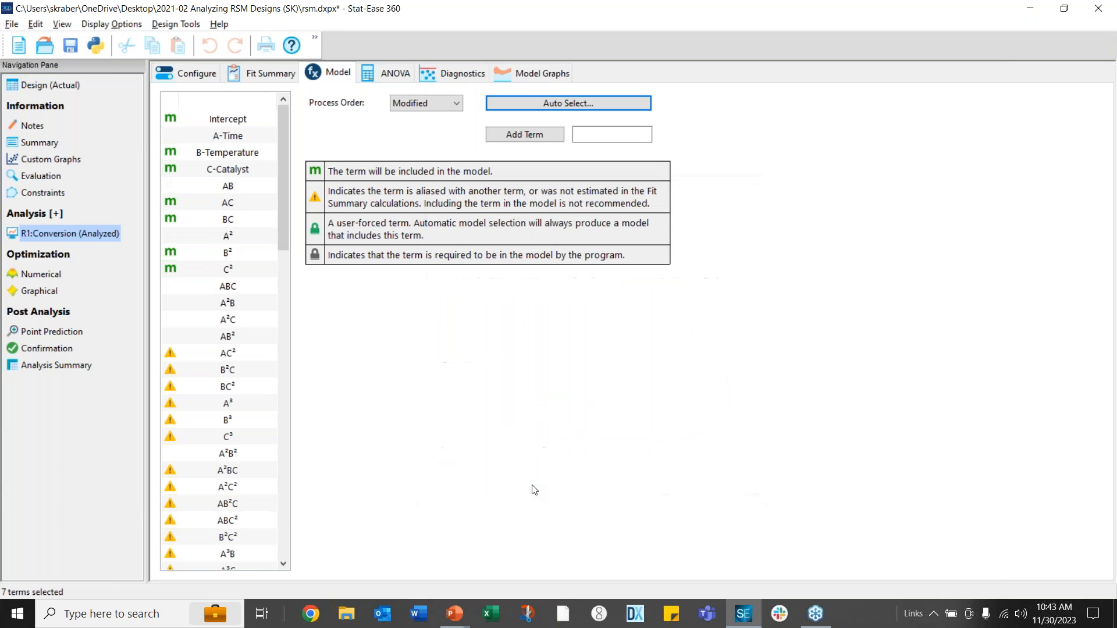
click(387, 78)
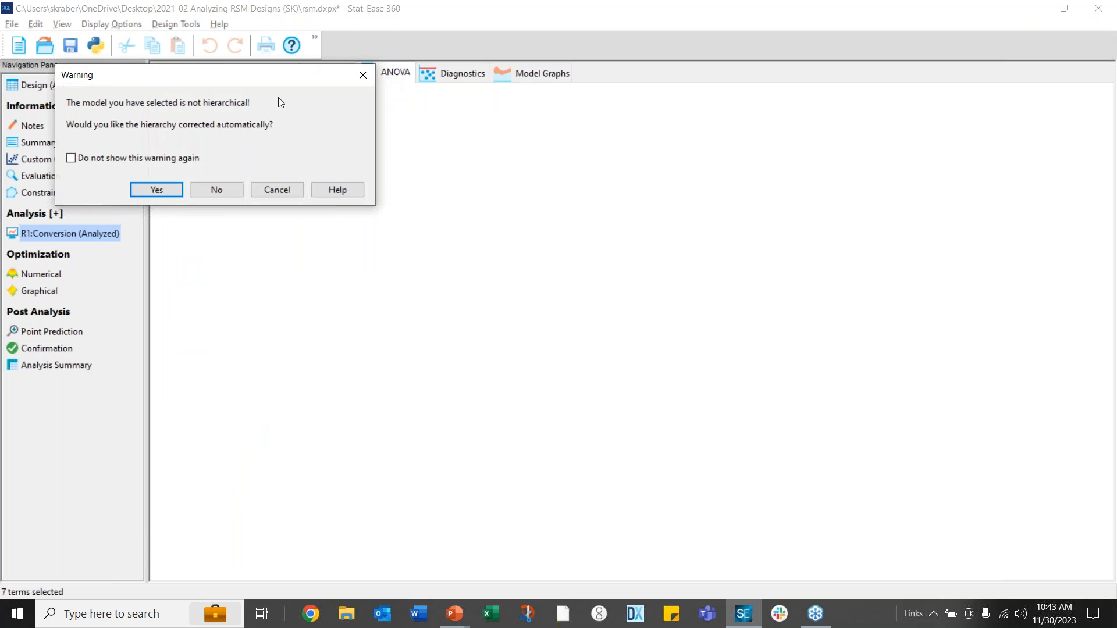
click(147, 190)
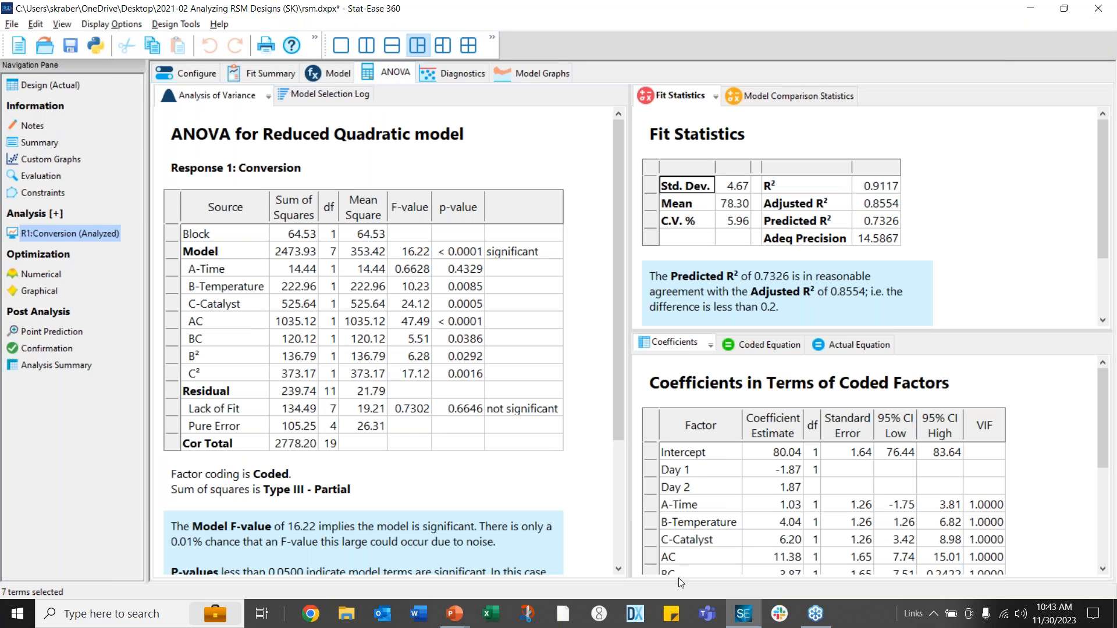
key(alt+Tab)
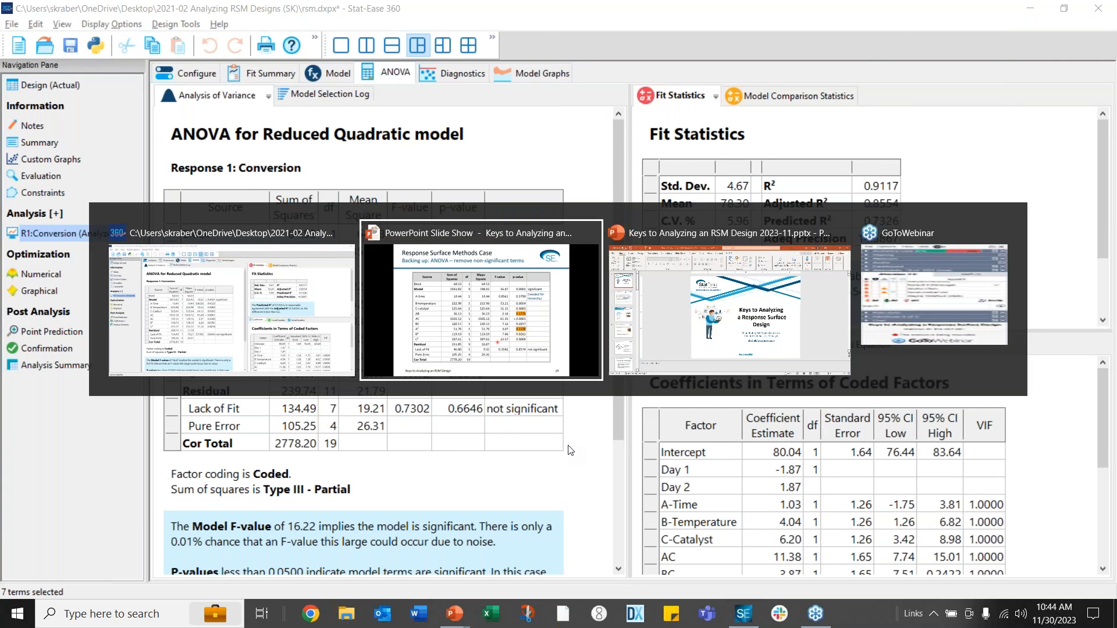
key(Right)
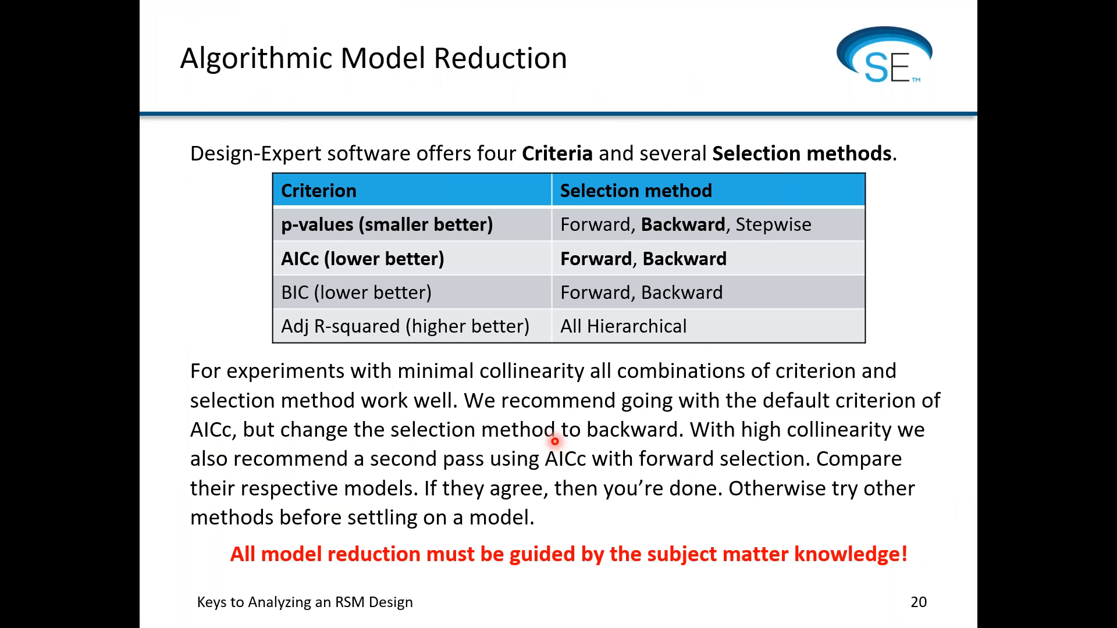
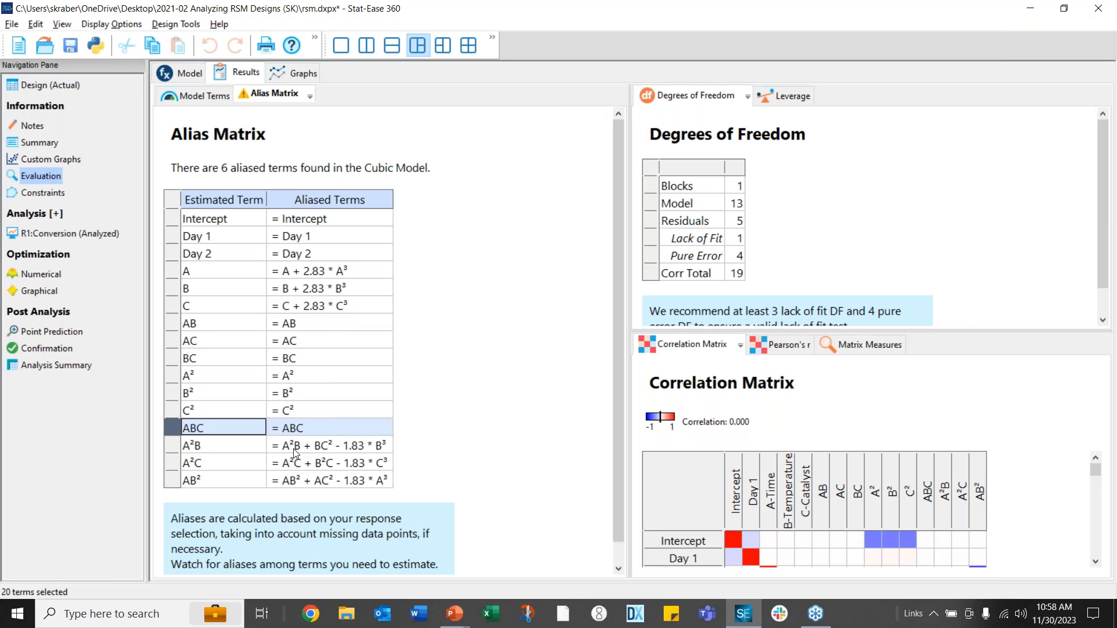
Highlight the cubic model's aliases for A²B, A²C and AB² in the alias matrix
drag(292, 449, 318, 478)
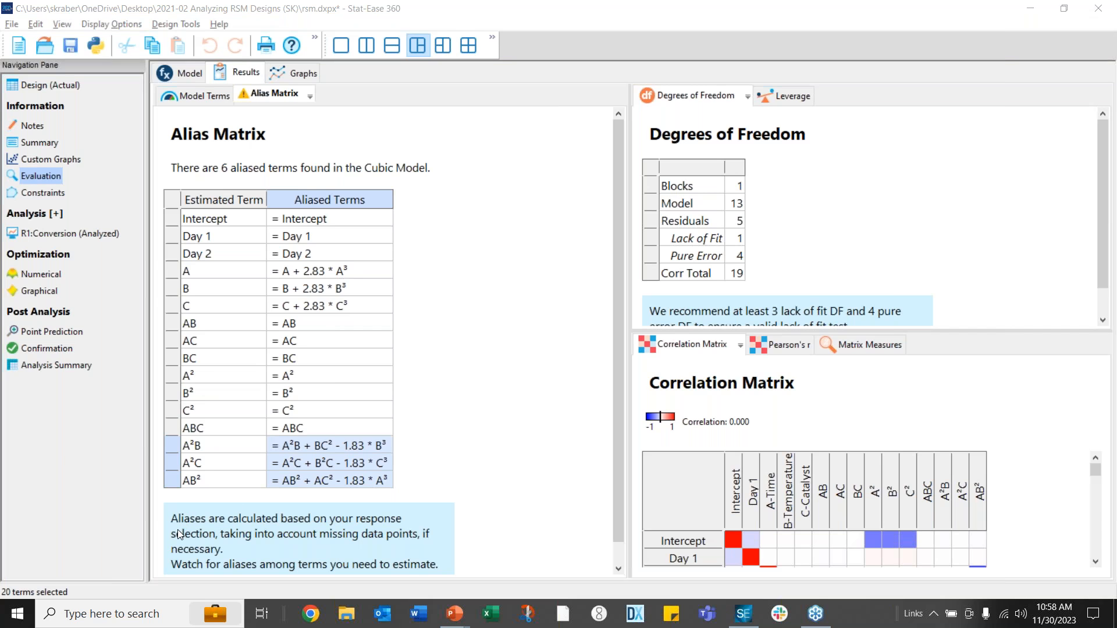
Display the 20-run Day 1/Day 2 design layout, then close rsm.dxpx, dismissing the save-changes prompt
click(50, 88)
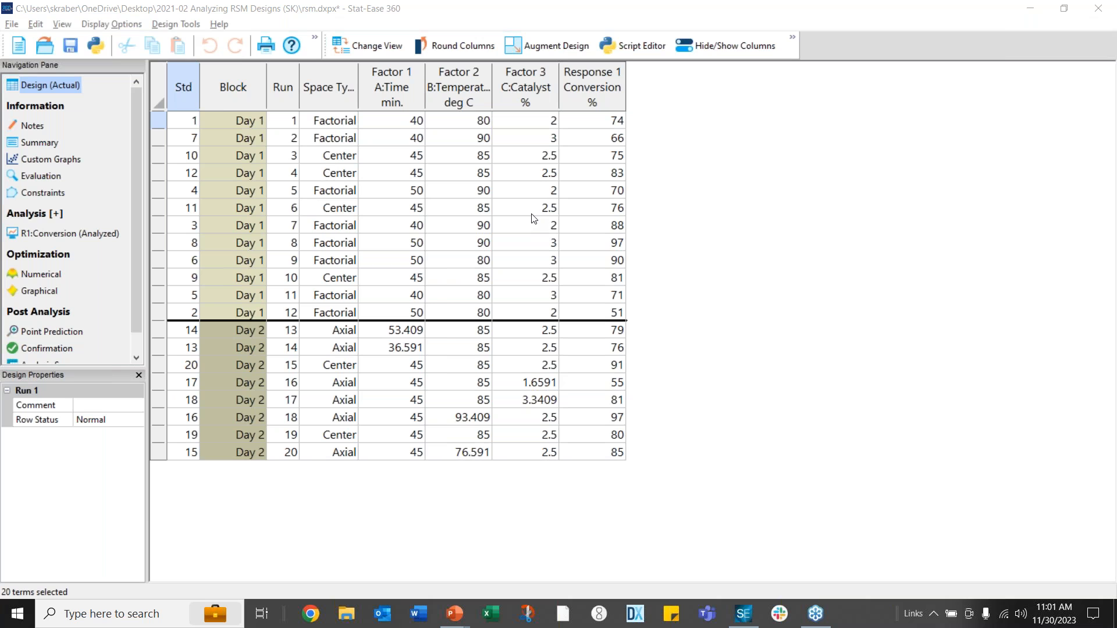
click(1098, 9)
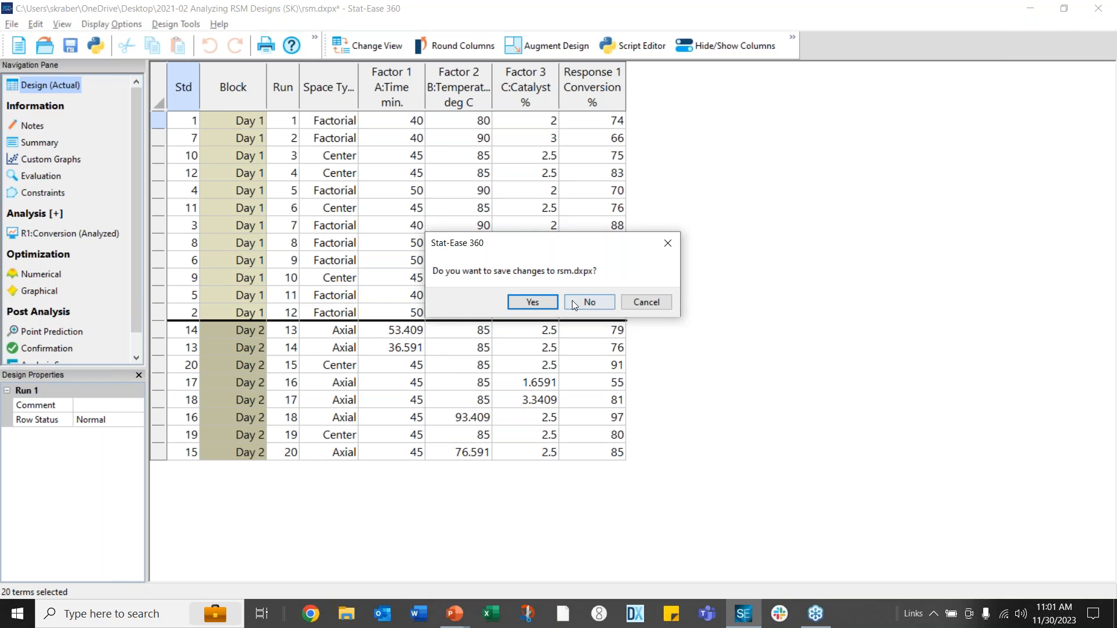
click(647, 303)
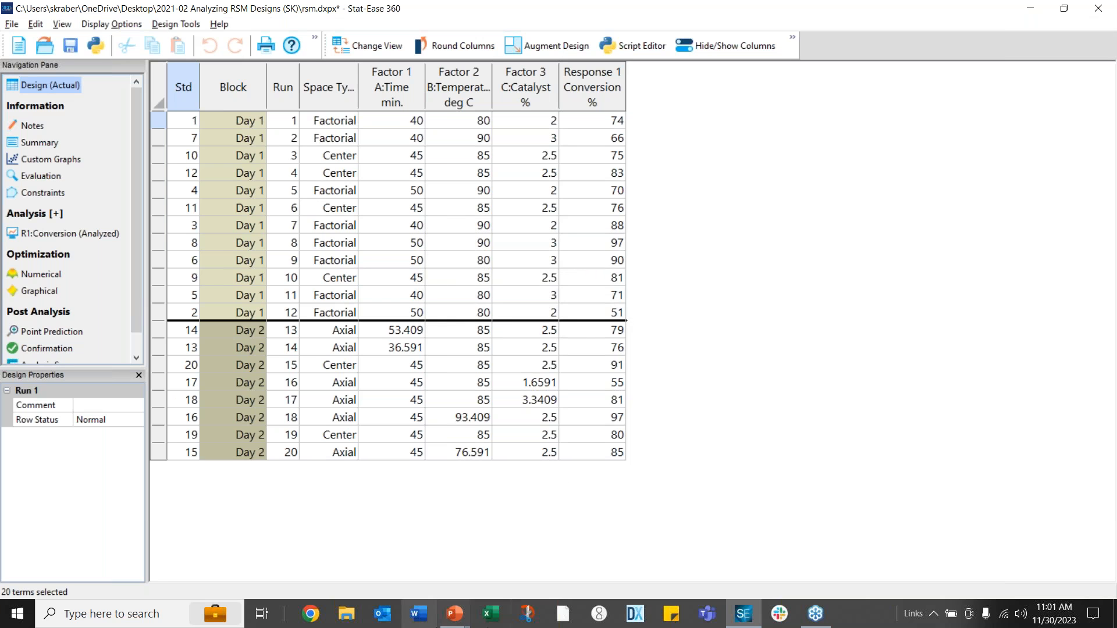